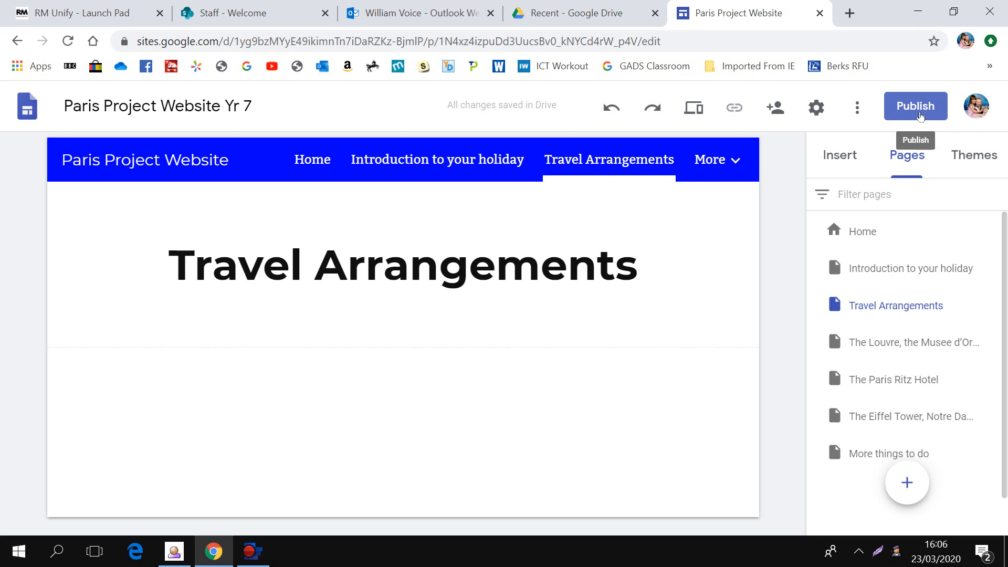
Step: View the options for duplicating the site and close them without making a copy
click(858, 110)
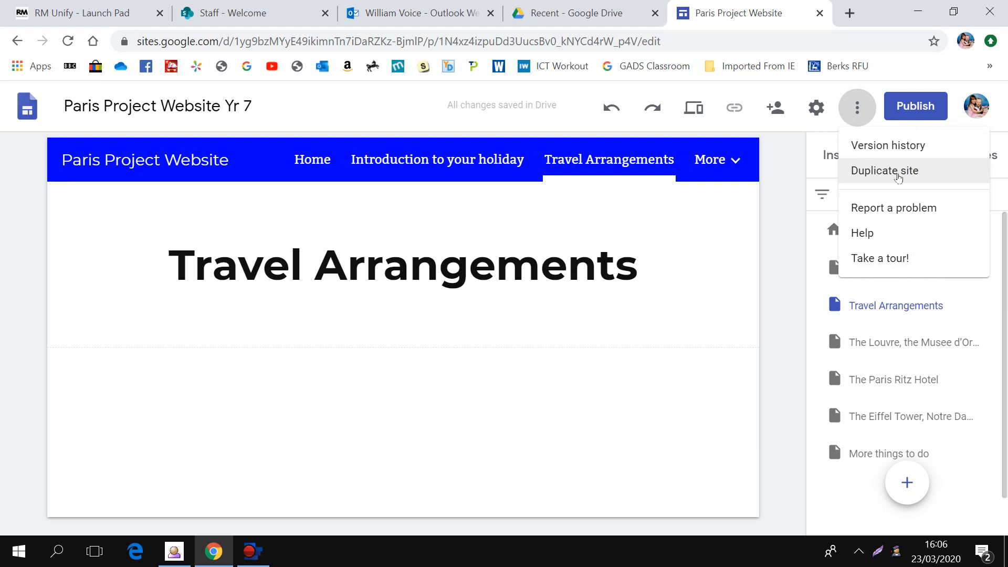
click(899, 176)
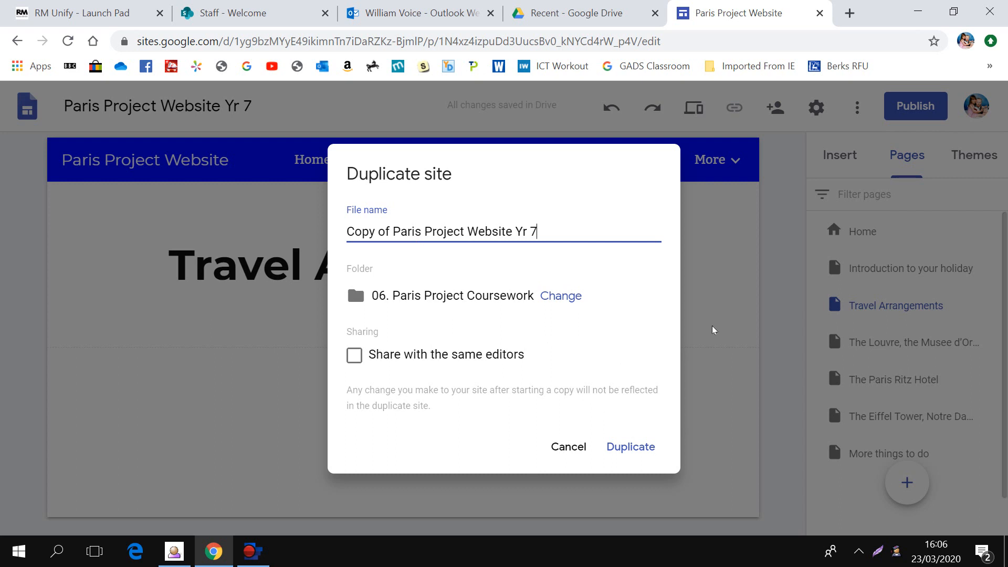
click(570, 447)
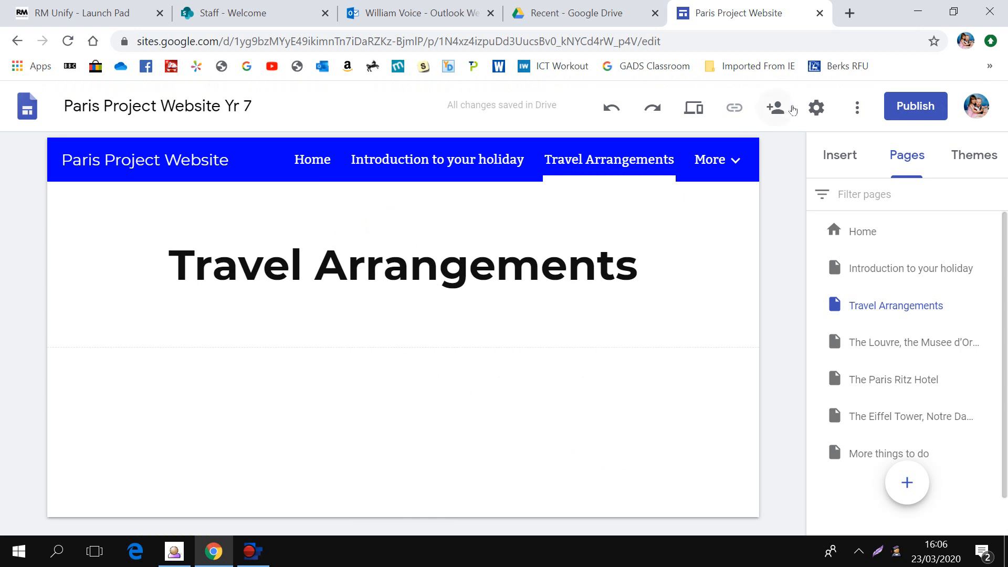
Step: View the options for sharing the site with other editors and close them without inviting anyone
click(782, 110)
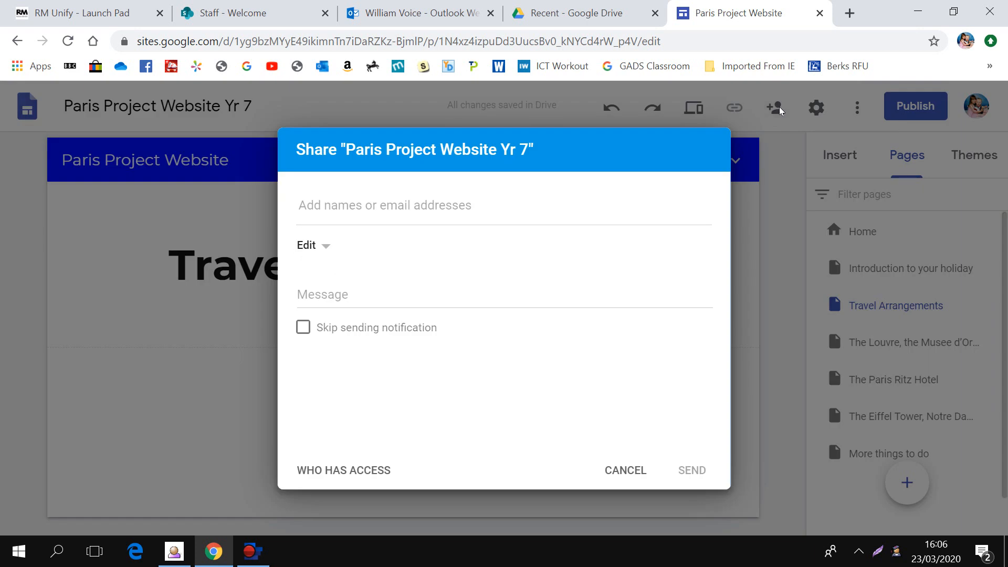
click(388, 205)
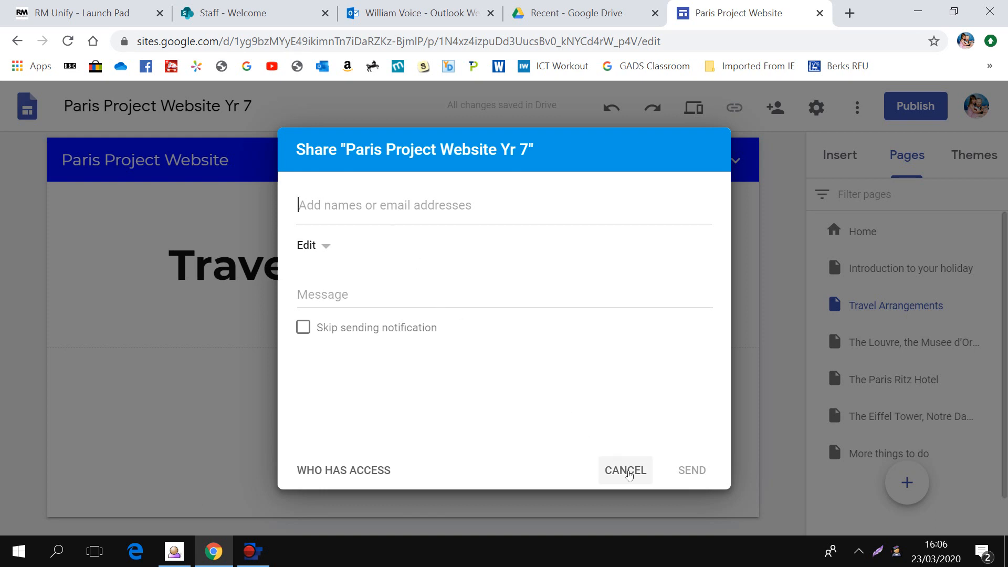
click(630, 474)
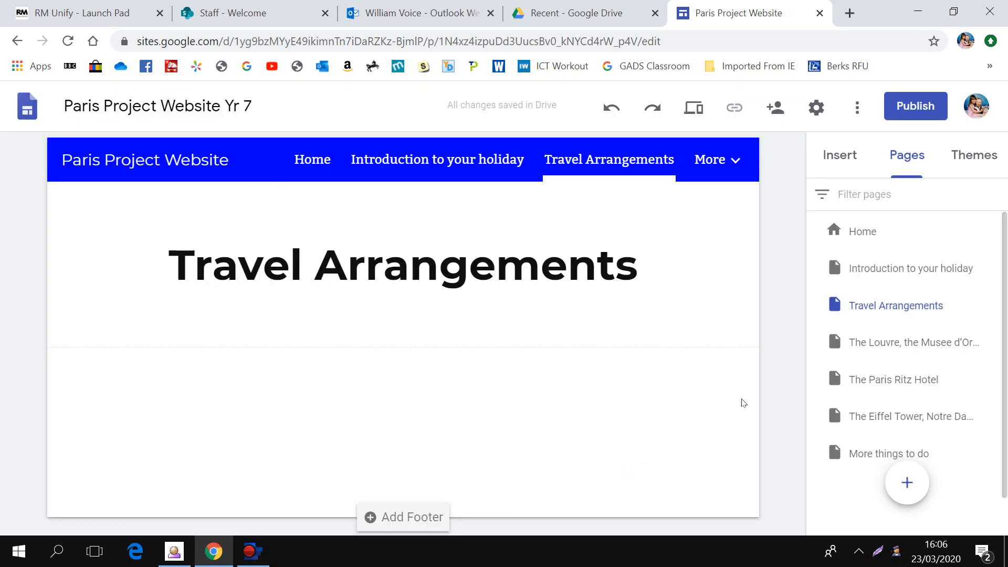
Step: Look through the Home, Introduction to your holiday, Travel Arrangements and Louvre pages from the page list, including the Louvre page's placeholder layout
click(882, 235)
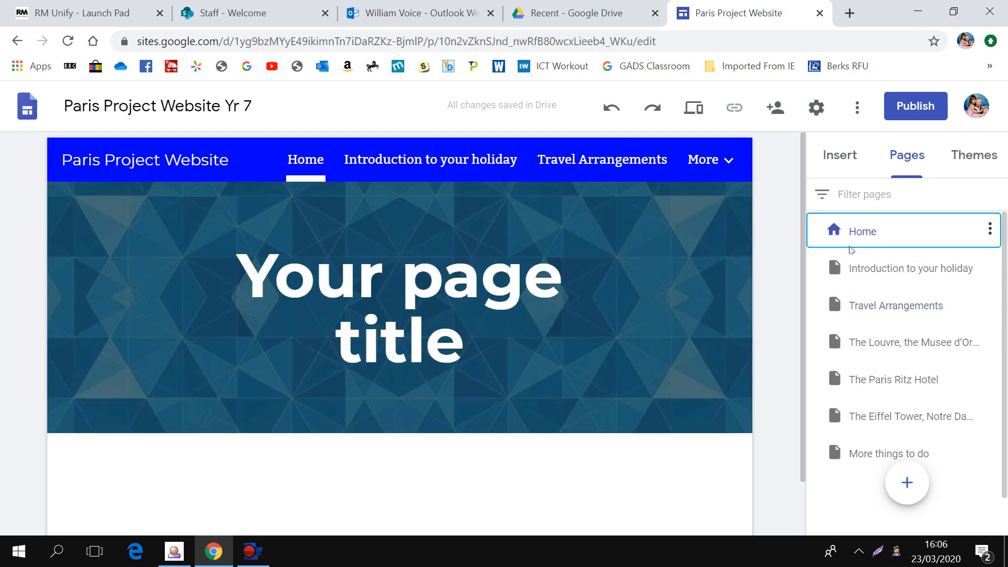
click(863, 270)
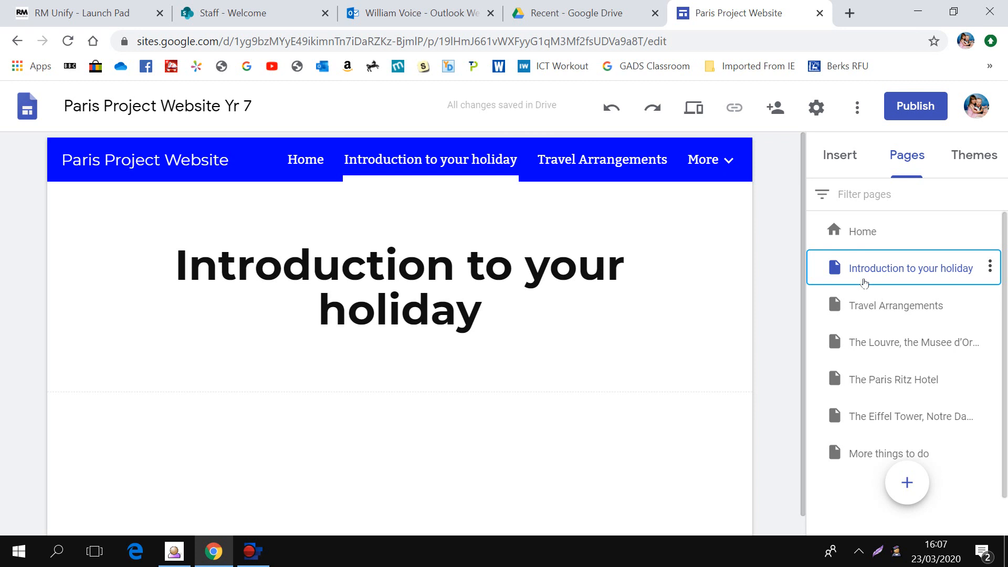
click(885, 313)
click(885, 348)
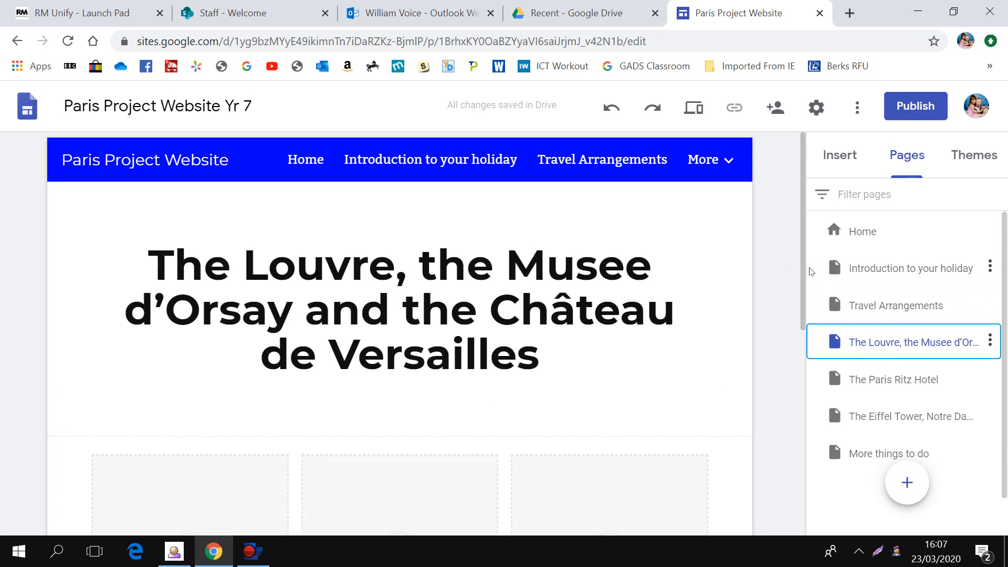
scroll(798, 277, down, 3)
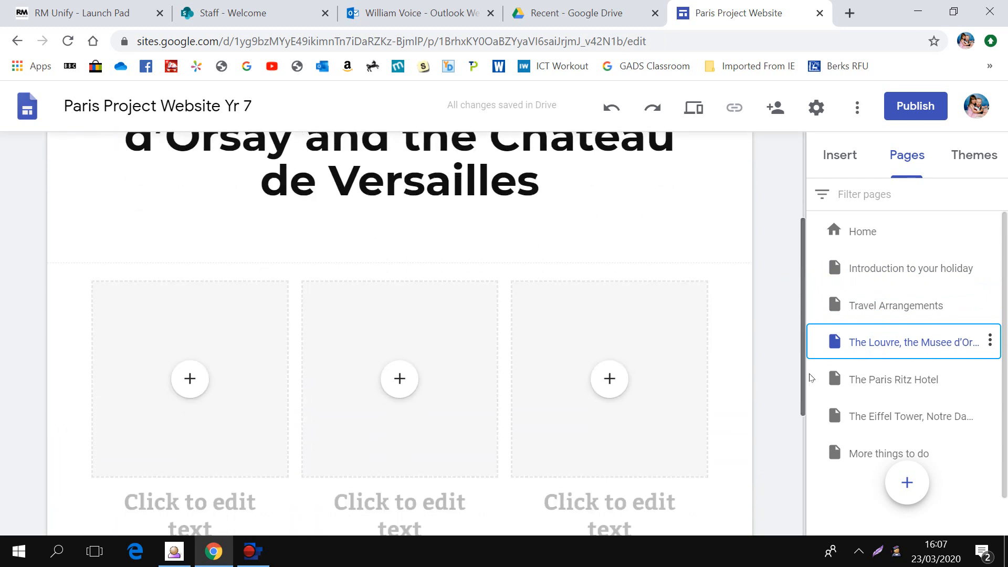
scroll(809, 372, down, 2)
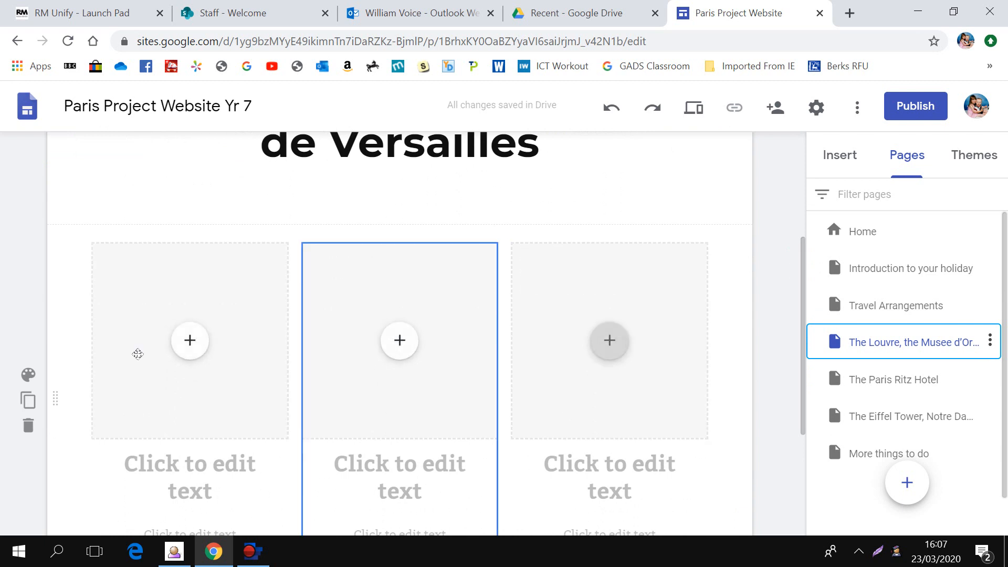
click(799, 275)
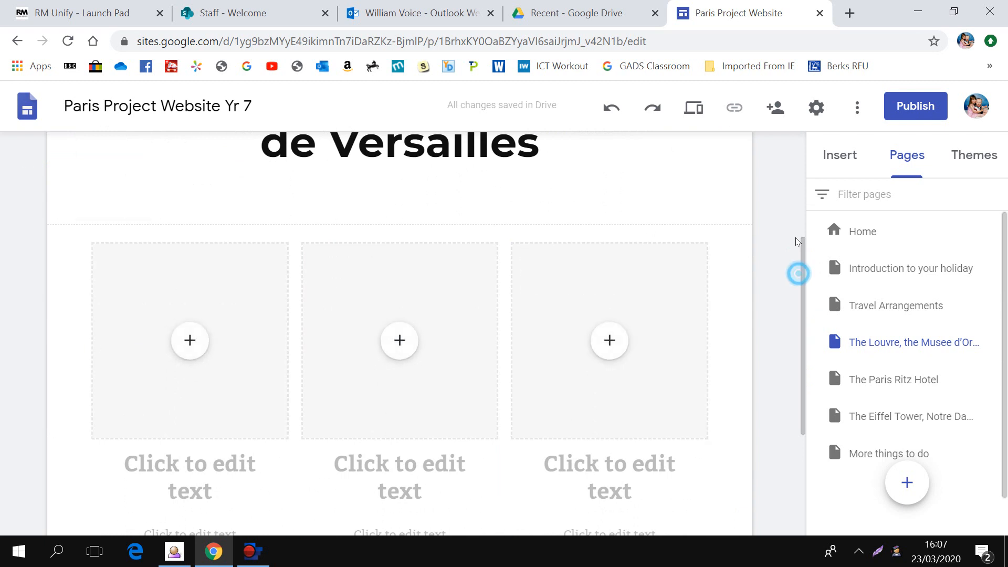
drag(800, 260, 802, 156)
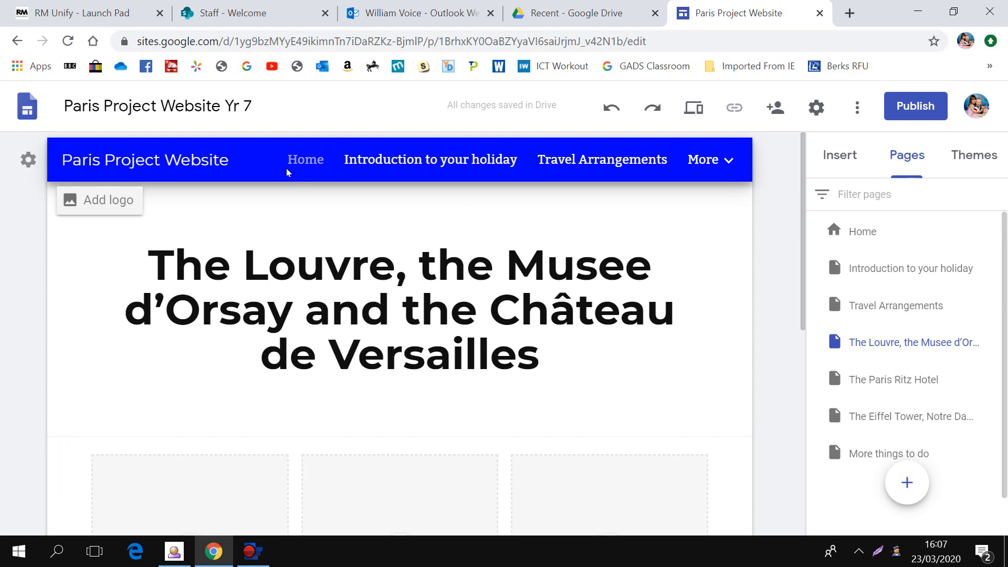
Step: Check the site's own navigation links by visiting Home, Introduction to your holiday and Travel Arrangements
click(303, 160)
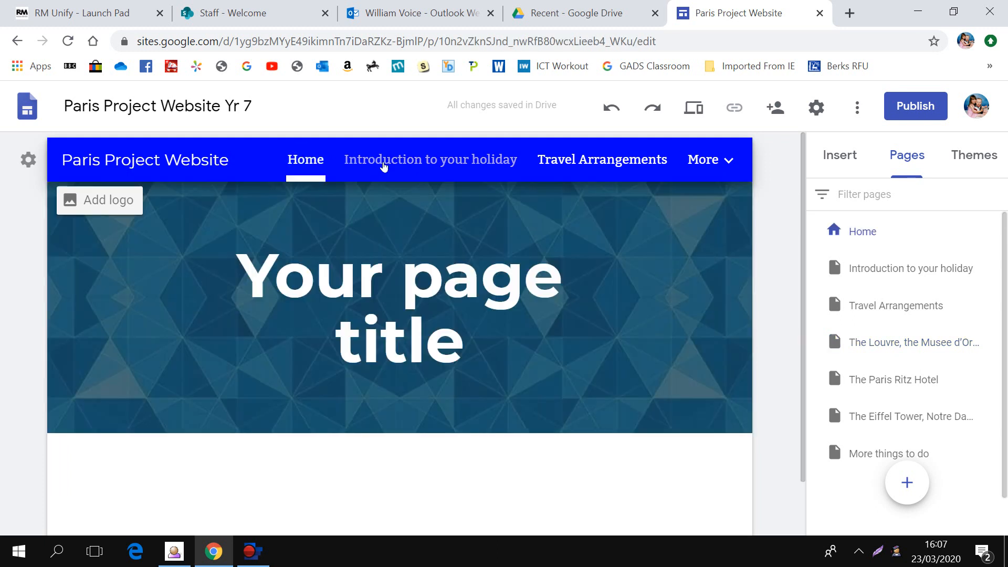
click(379, 160)
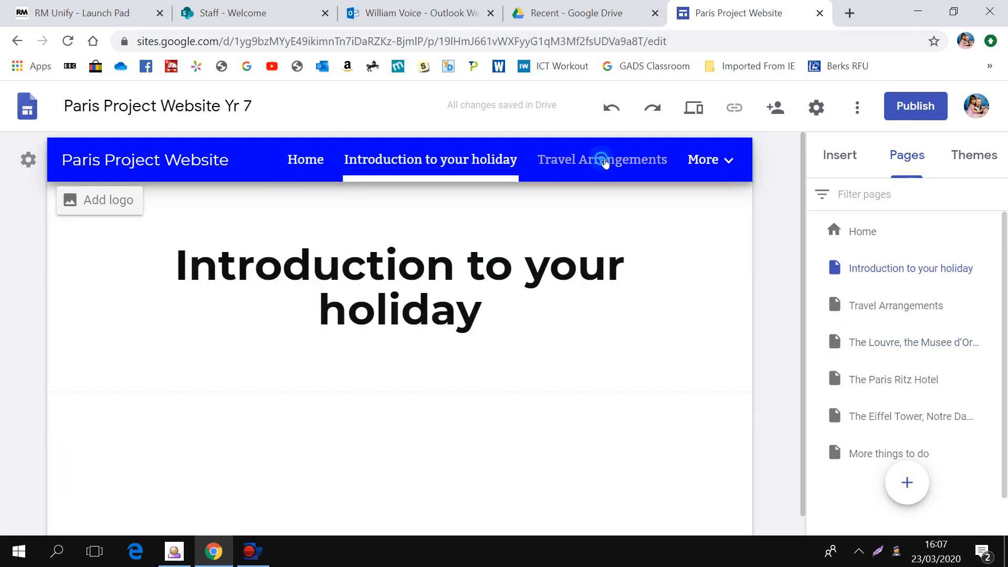
click(605, 164)
click(710, 167)
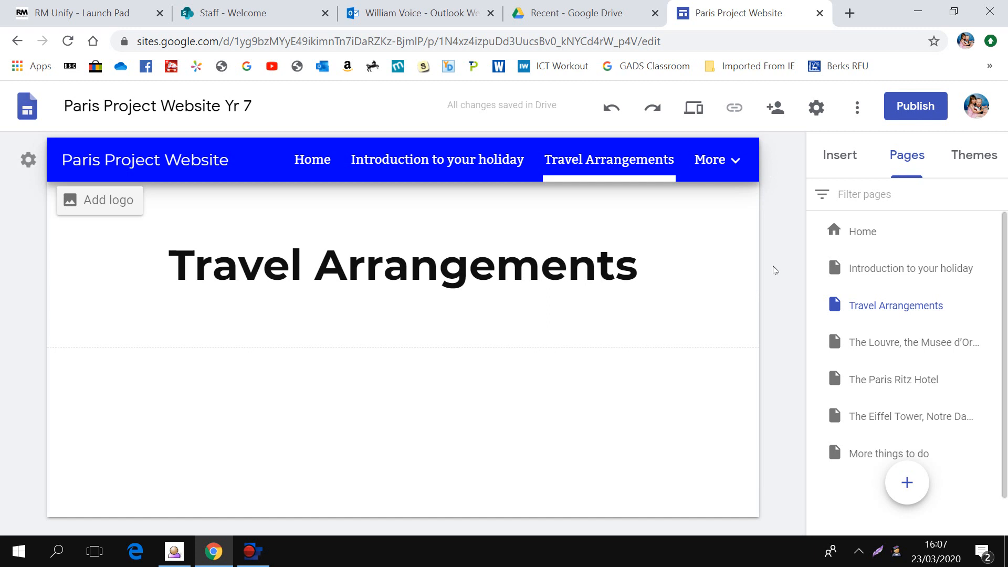
Step: Try adding an empty text box below the Travel Arrangements heading and undo the insertion
click(853, 160)
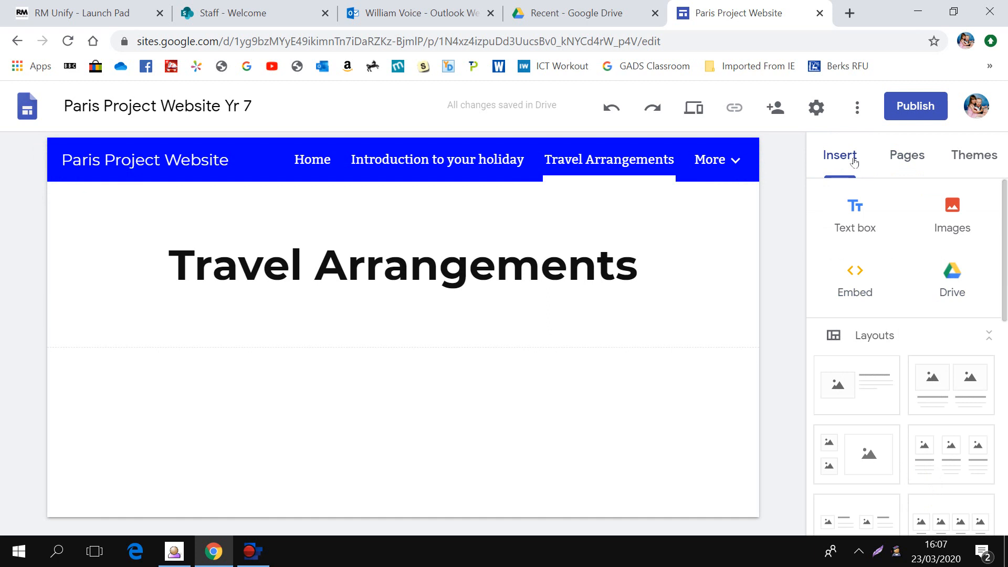
click(856, 230)
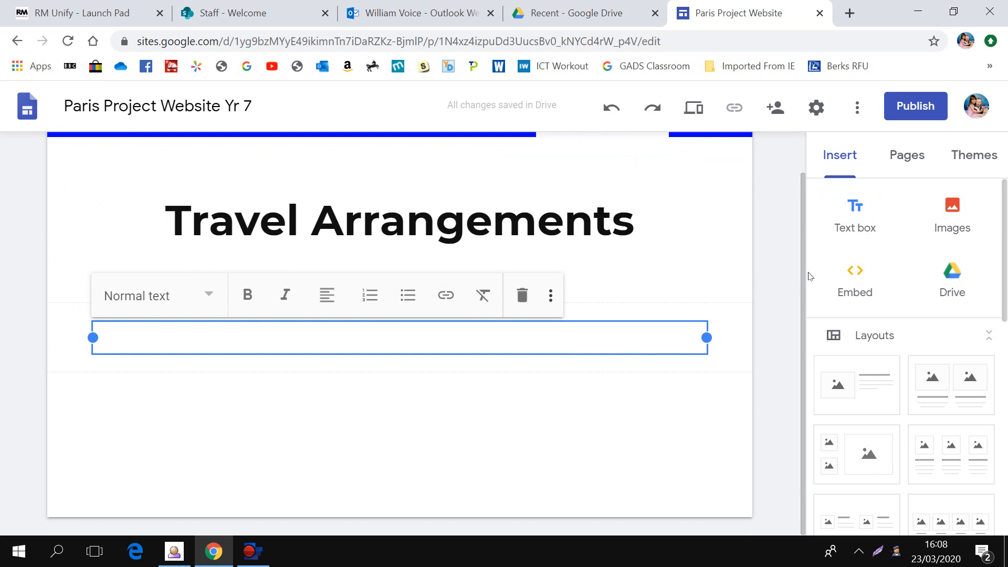
click(633, 445)
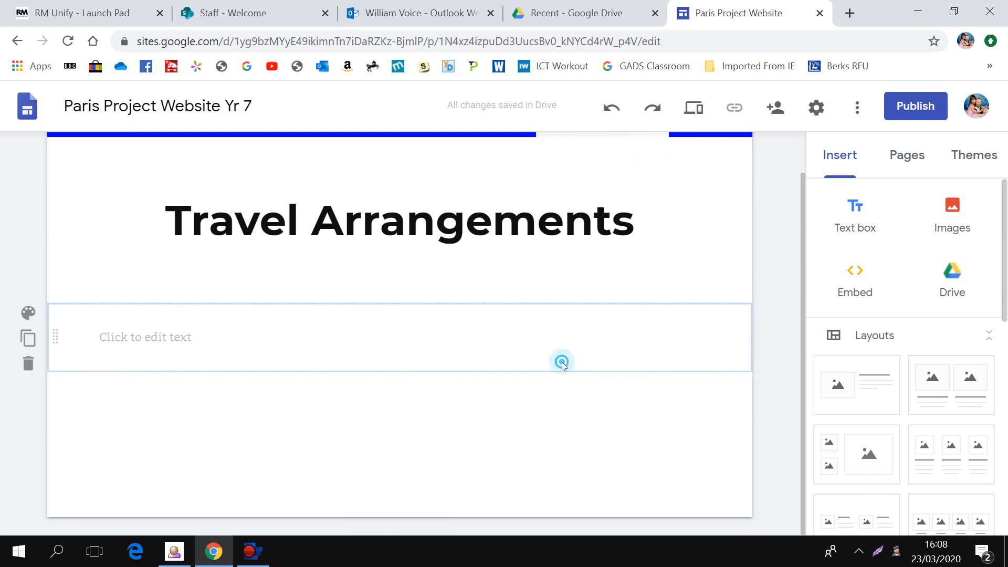
key(ctrl+z)
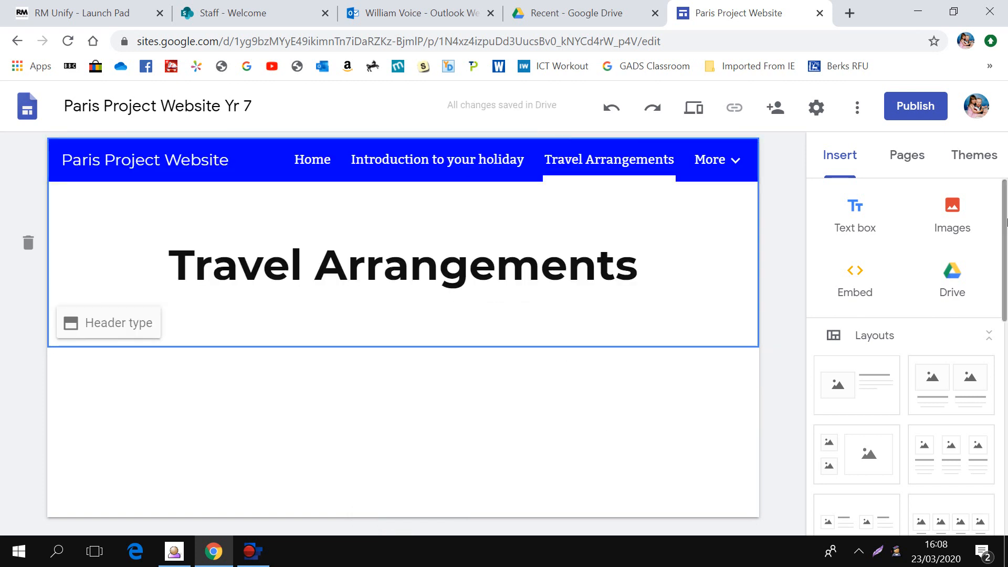
Step: Look over the available themes and the Google Drive source for selecting images
click(971, 163)
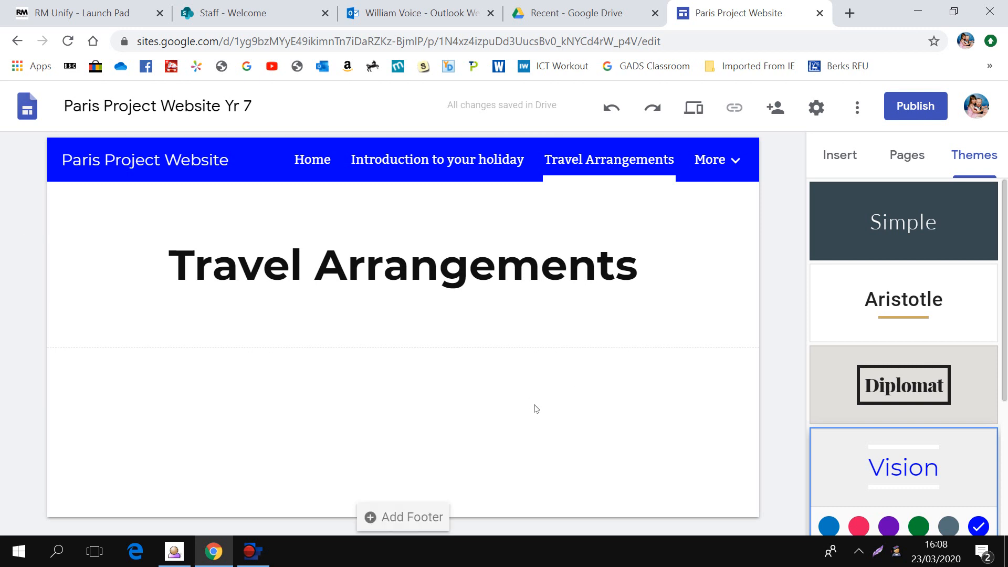
click(840, 157)
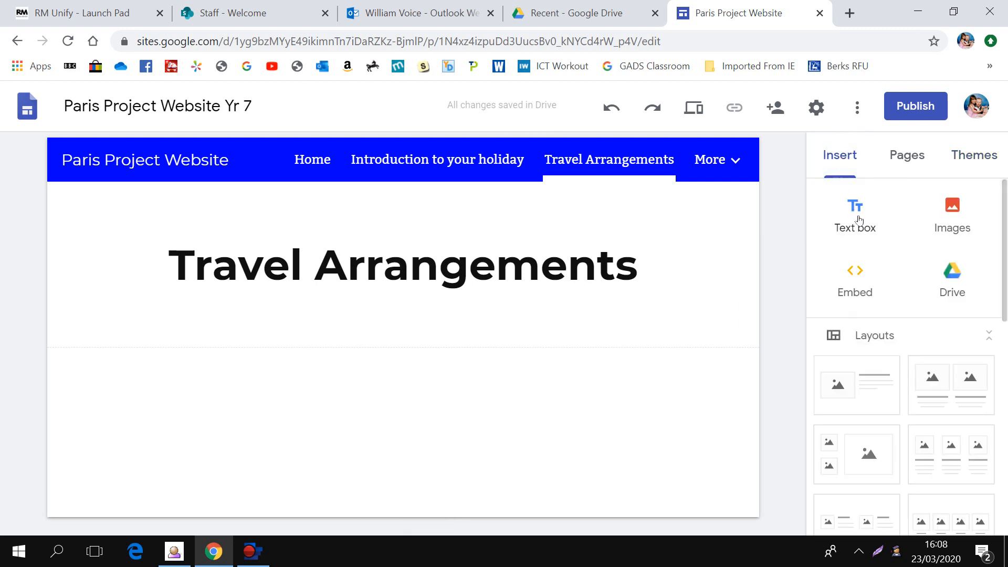
click(957, 216)
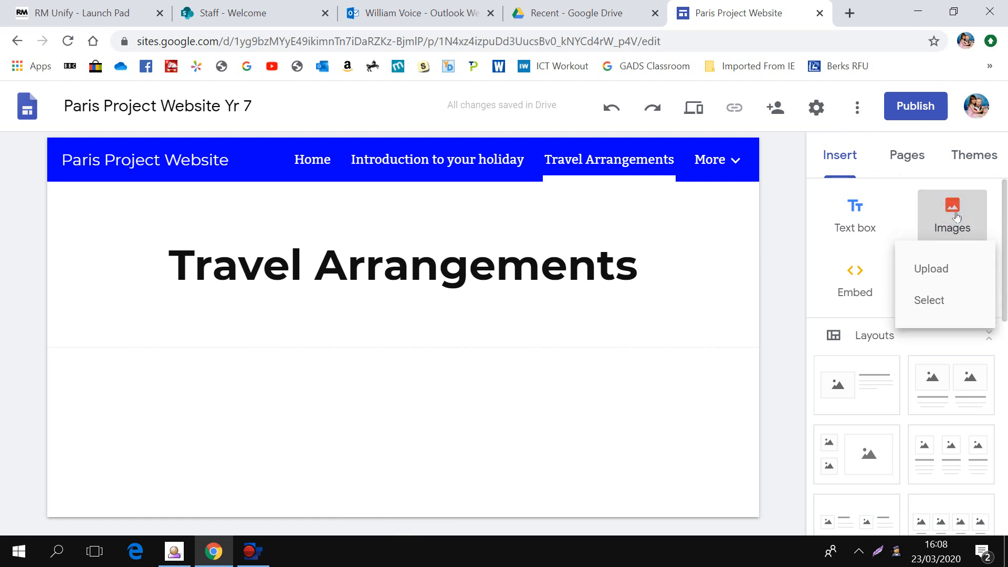
click(928, 304)
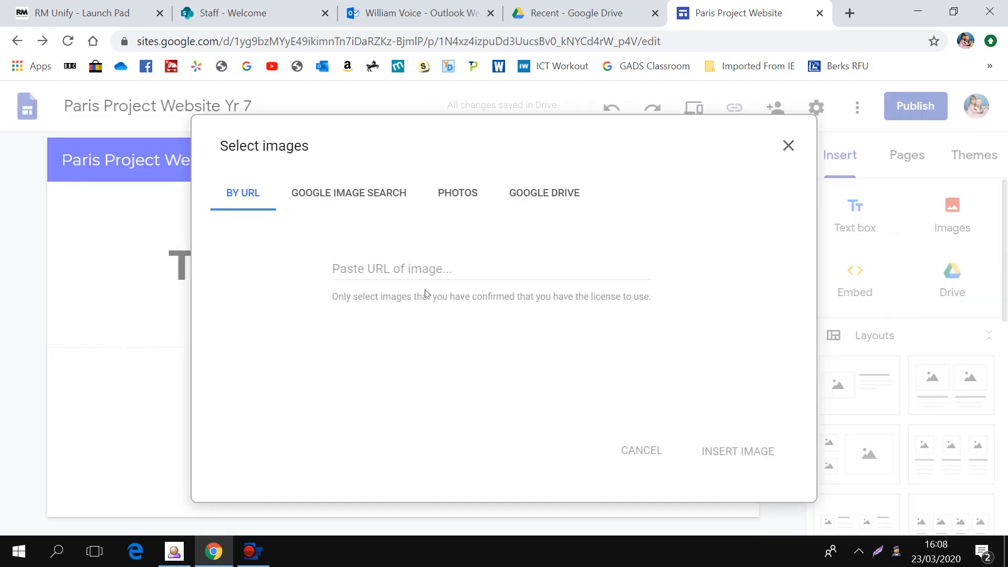
click(530, 195)
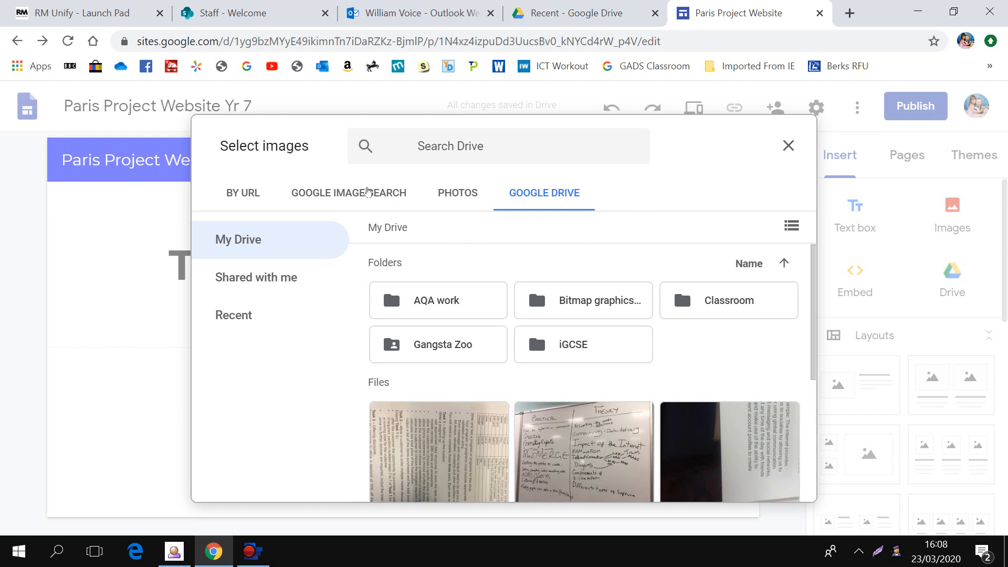
Step: Search Google images for "eiffel tower drawing", insert the sepia close-up of the tower's base on the Travel Arrangements page, and delete it
click(368, 192)
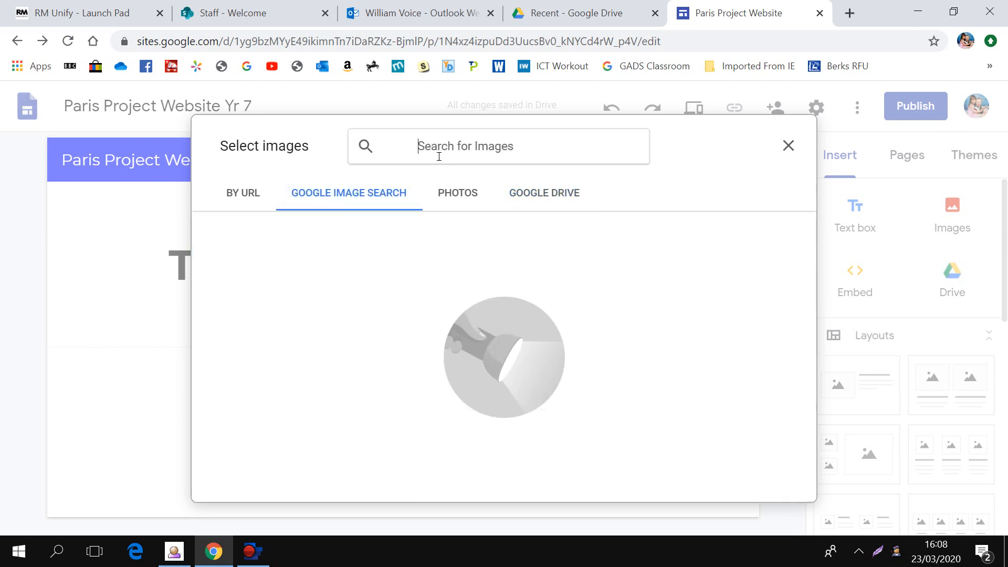
text(Eff)
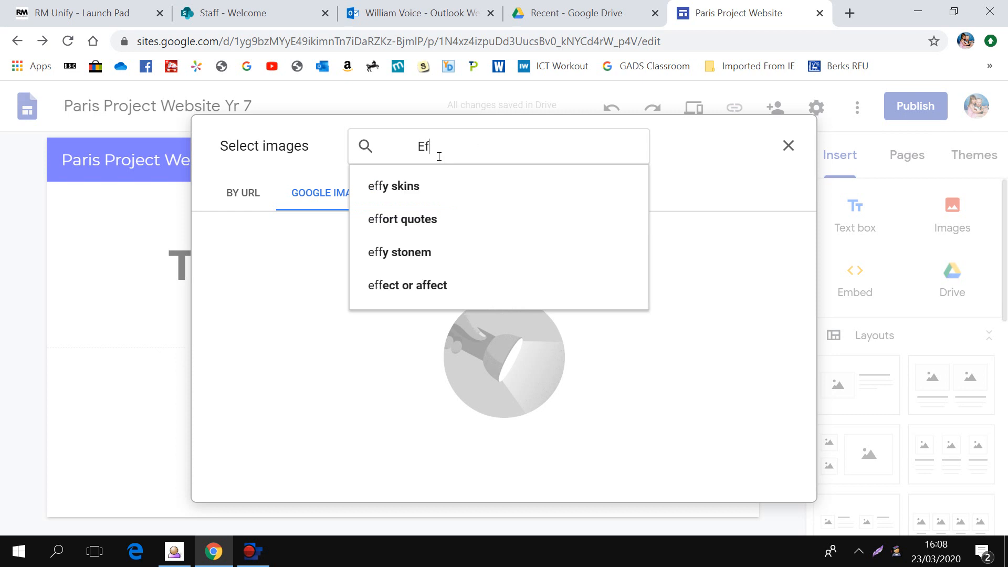
key(BackSpace)
text(iffel)
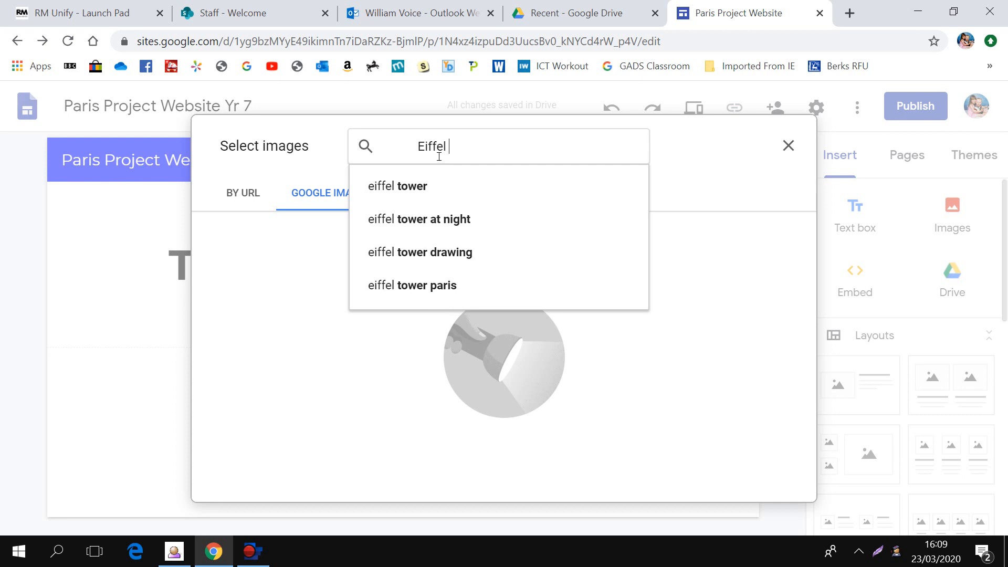
click(454, 262)
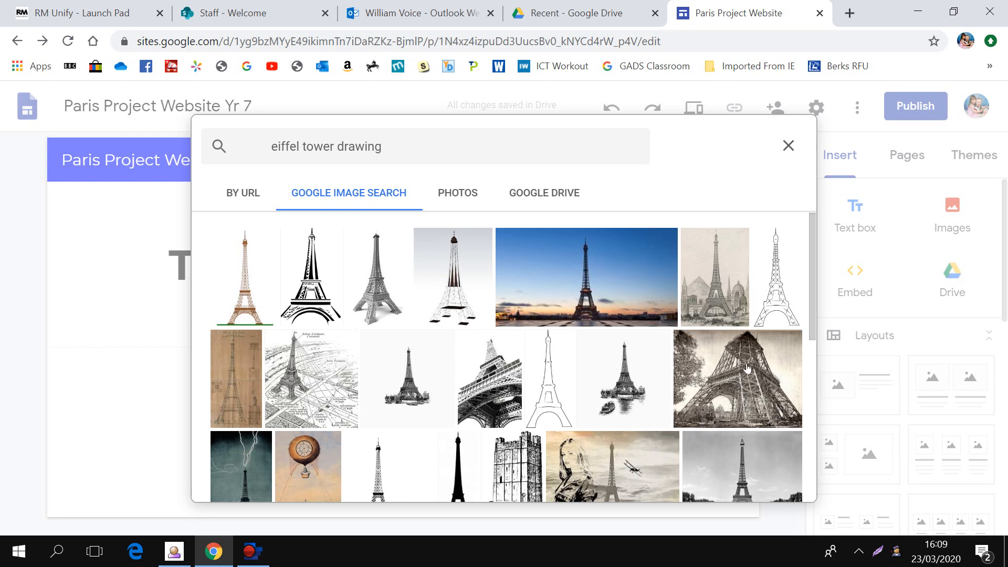
double_click(744, 395)
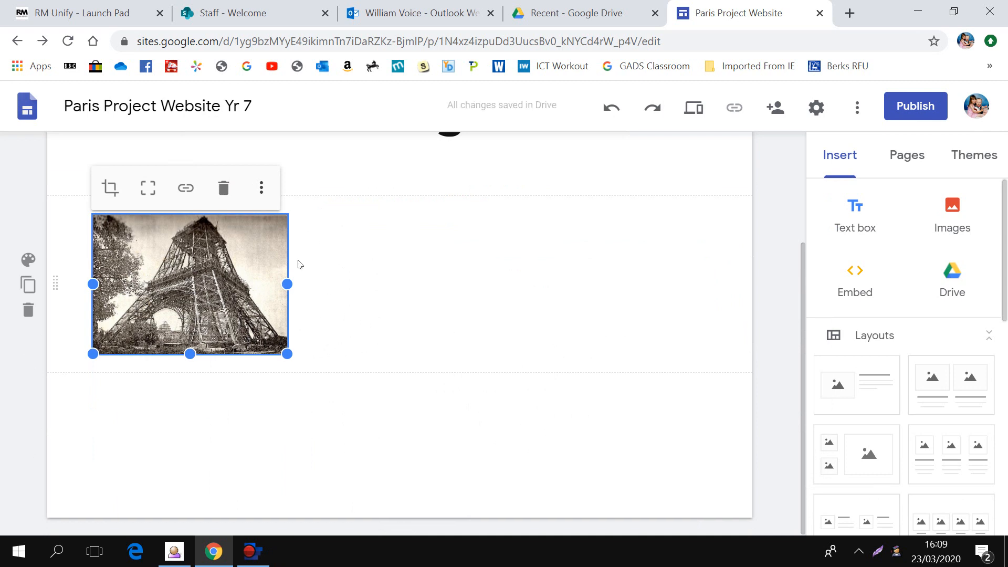
key(Delete)
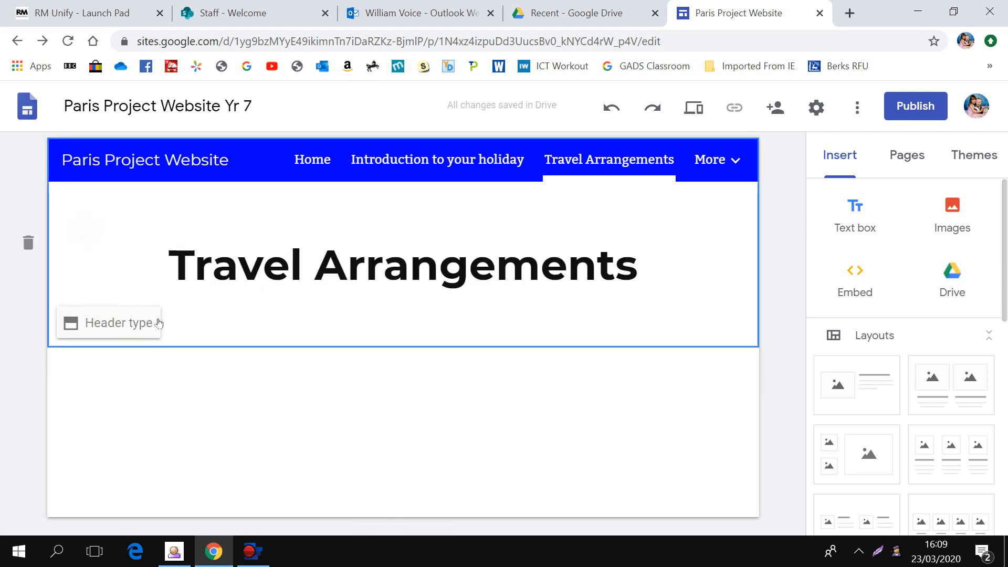
Step: Try the Cover, Large banner and Banner header types on the Travel Arrangements page and return to Title only
click(121, 328)
click(138, 321)
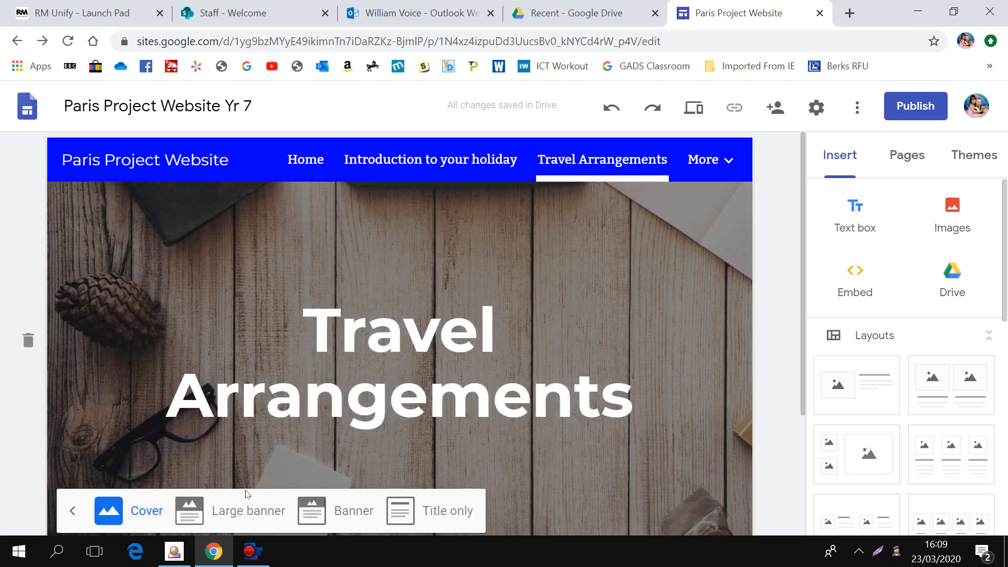
click(249, 510)
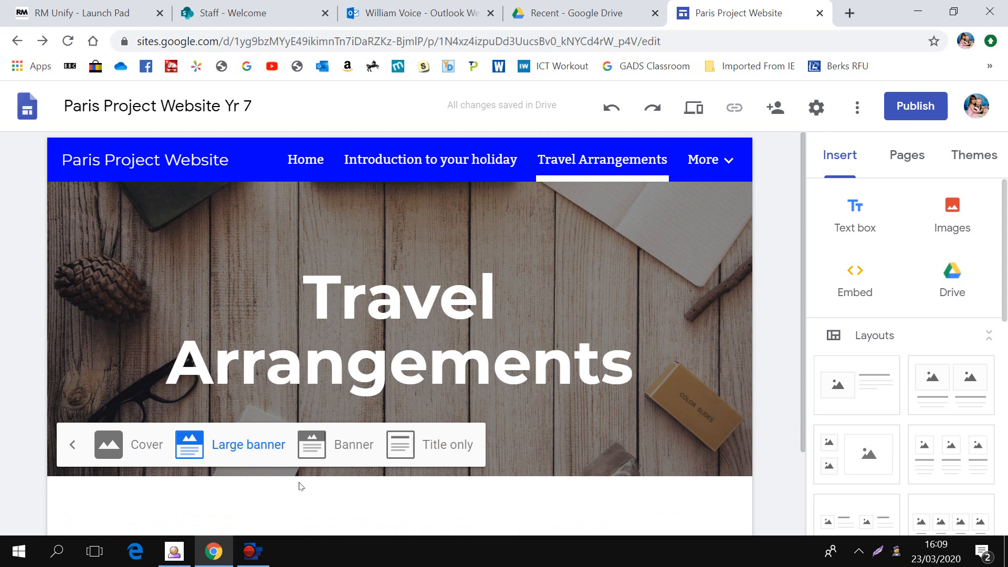
click(343, 447)
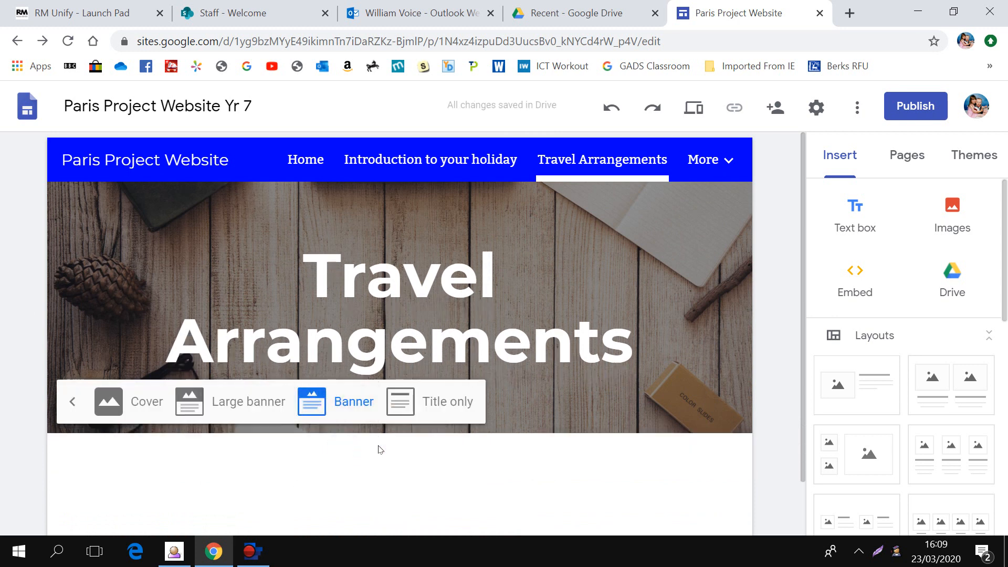
click(430, 409)
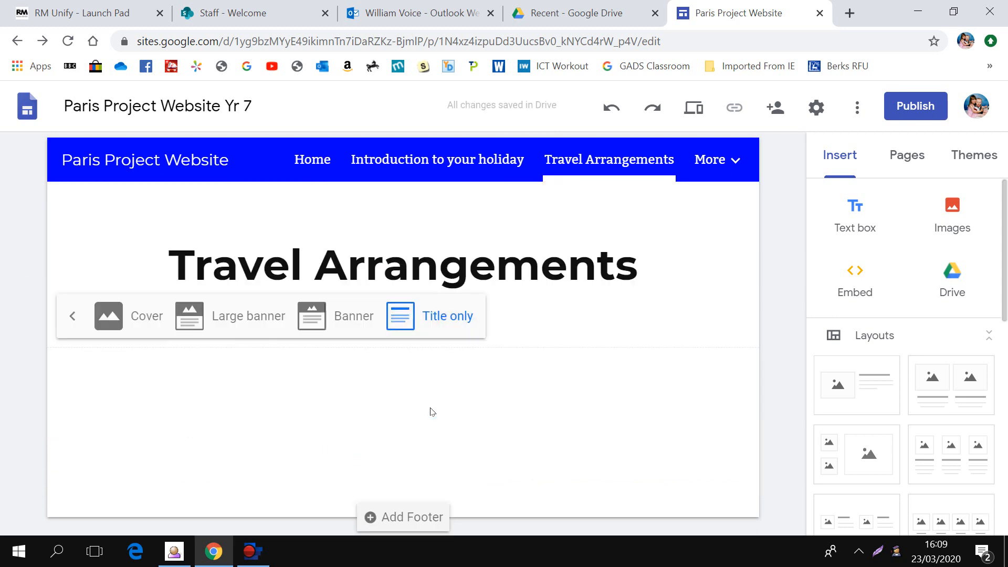
Step: Look over the page layouts and insertable elements, from Collapsible text to Sheets, including the image picker for an Image carousel
click(499, 423)
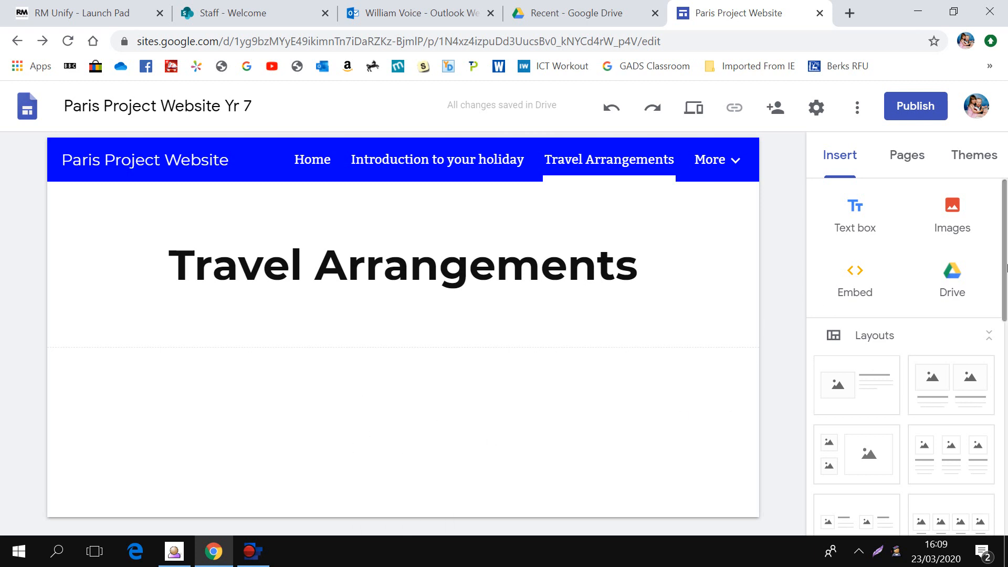
drag(1007, 268, 1007, 310)
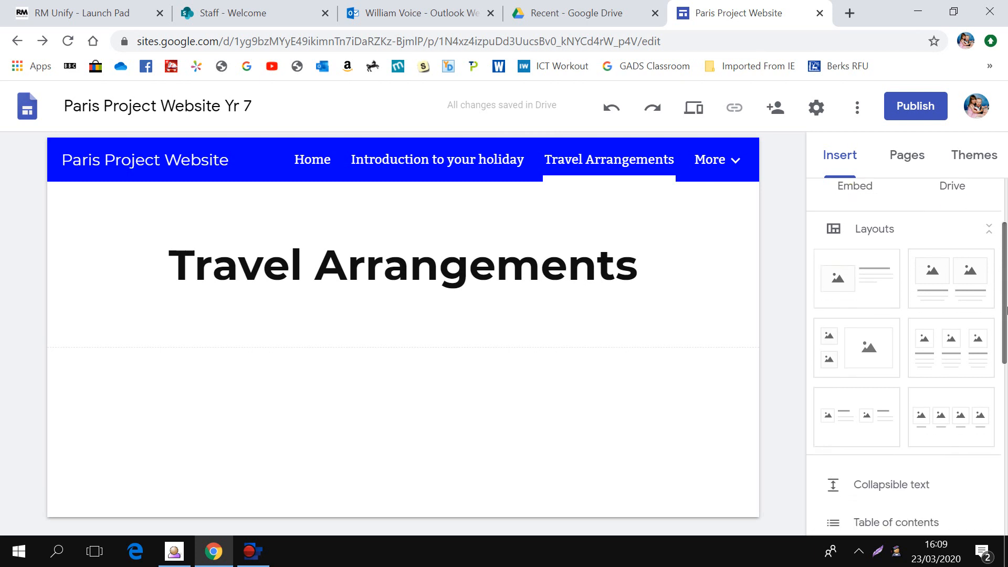
drag(1007, 310, 1006, 391)
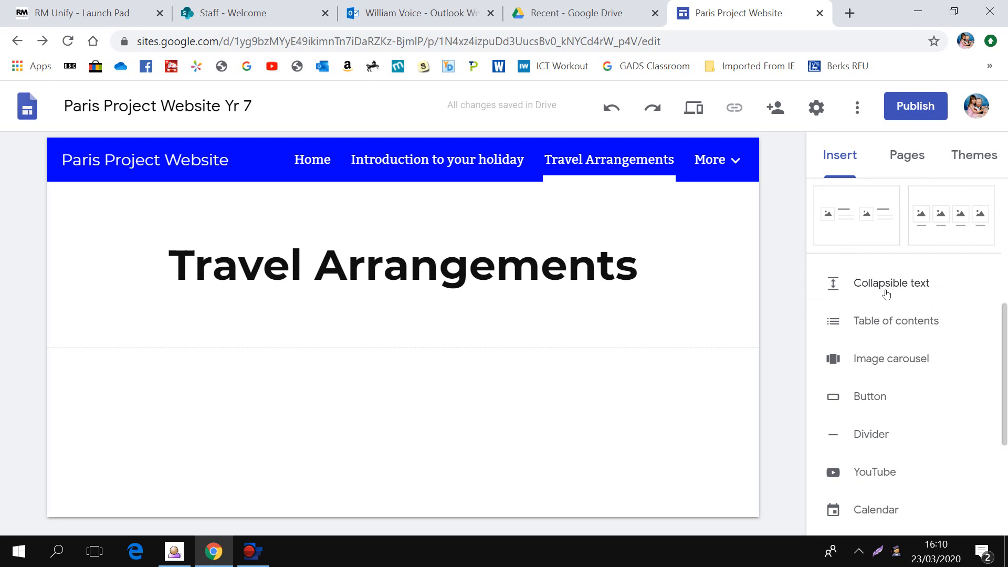
click(887, 361)
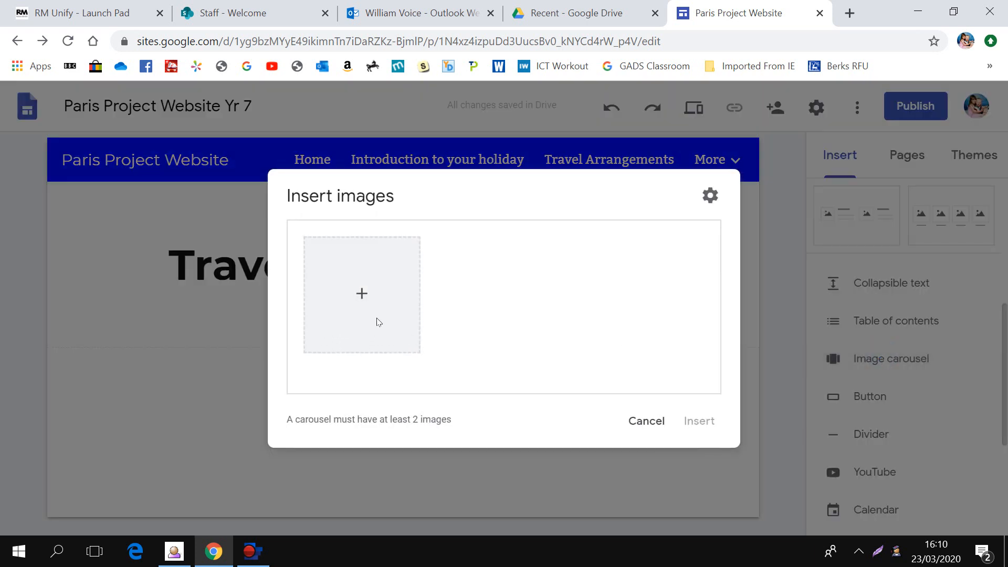
click(641, 423)
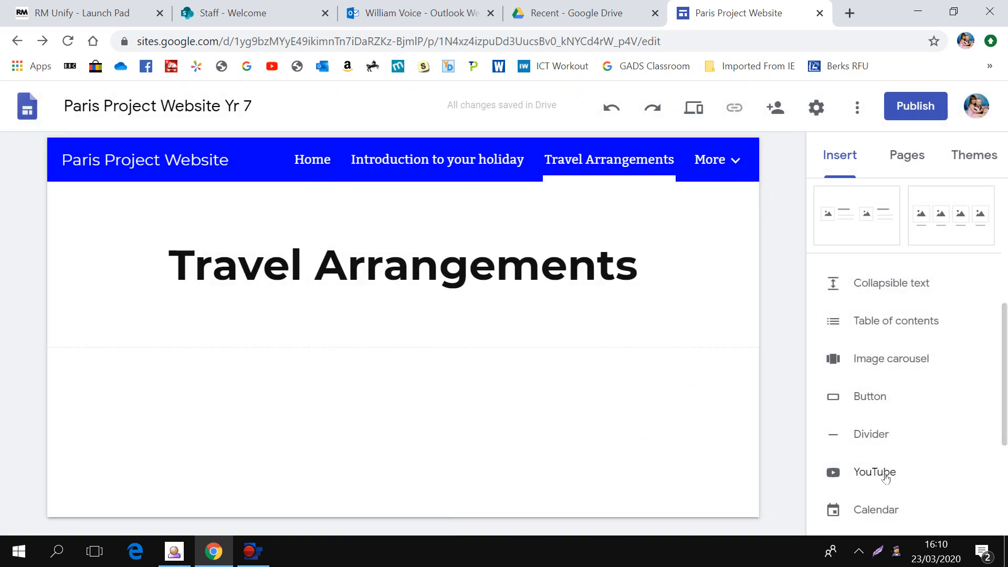
drag(1003, 401, 1007, 464)
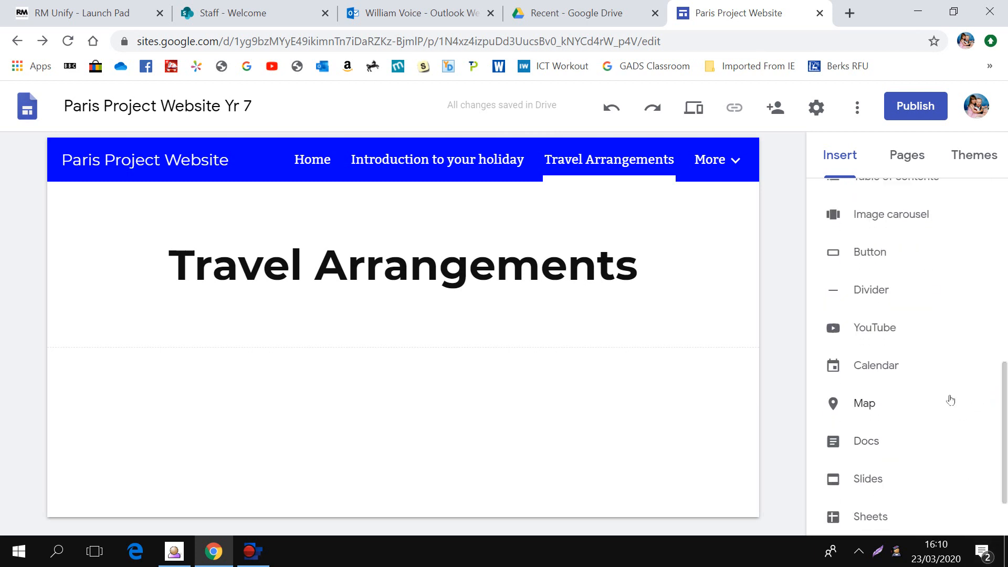
drag(1007, 430, 1004, 288)
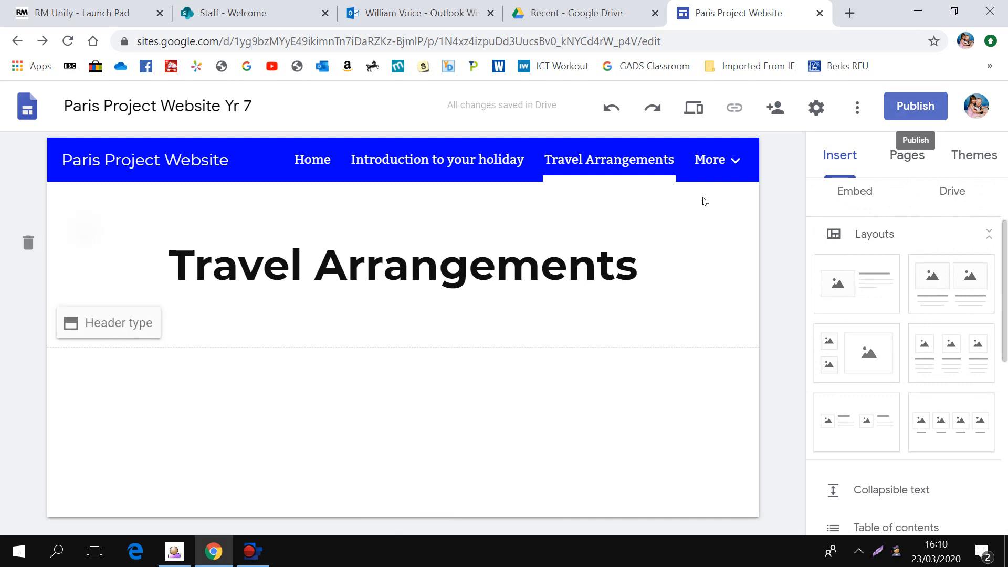
Step: Preview the site at large-screen size and visit the Introduction to your holiday and More things to do pages
click(700, 111)
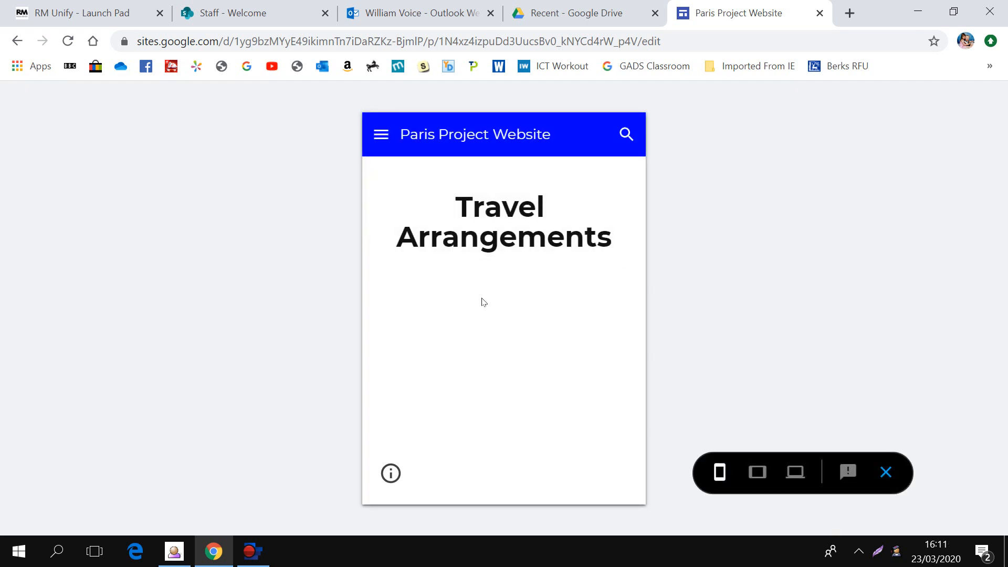
click(796, 473)
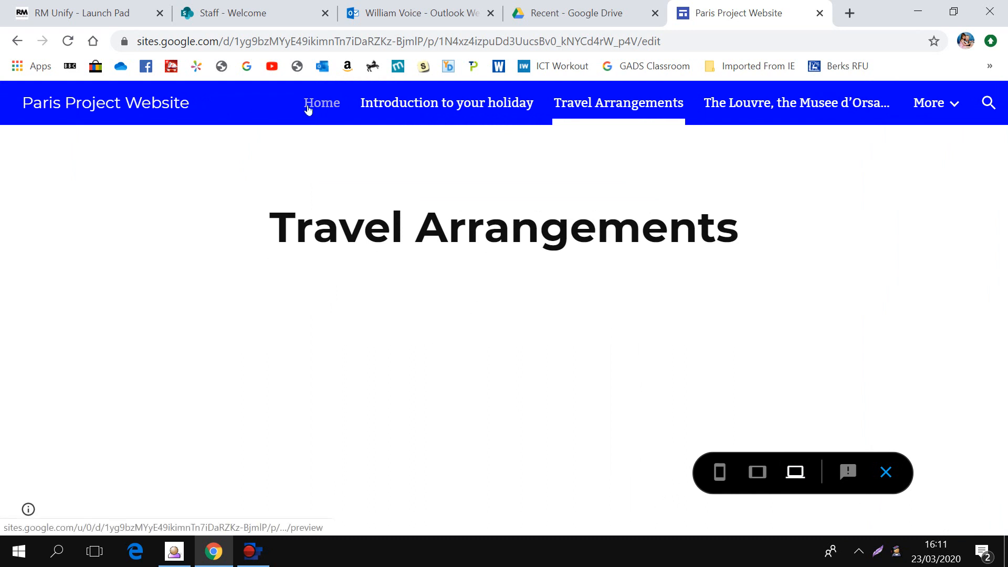
click(378, 104)
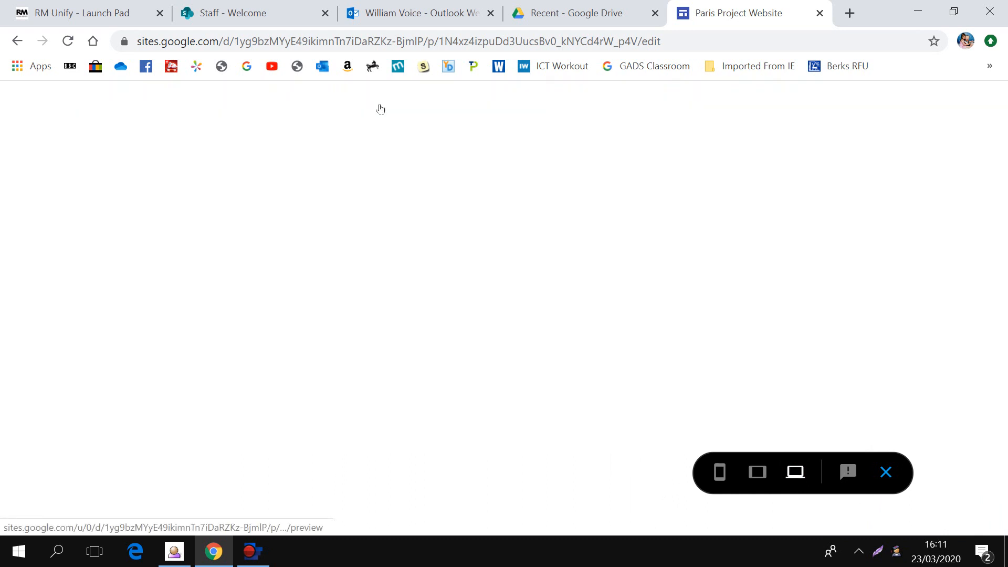
click(946, 98)
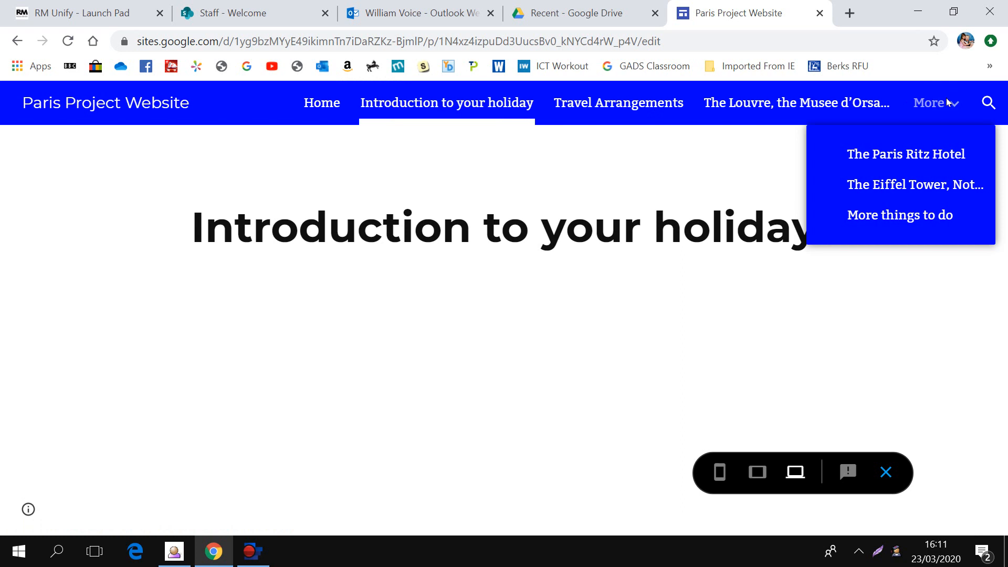
click(885, 216)
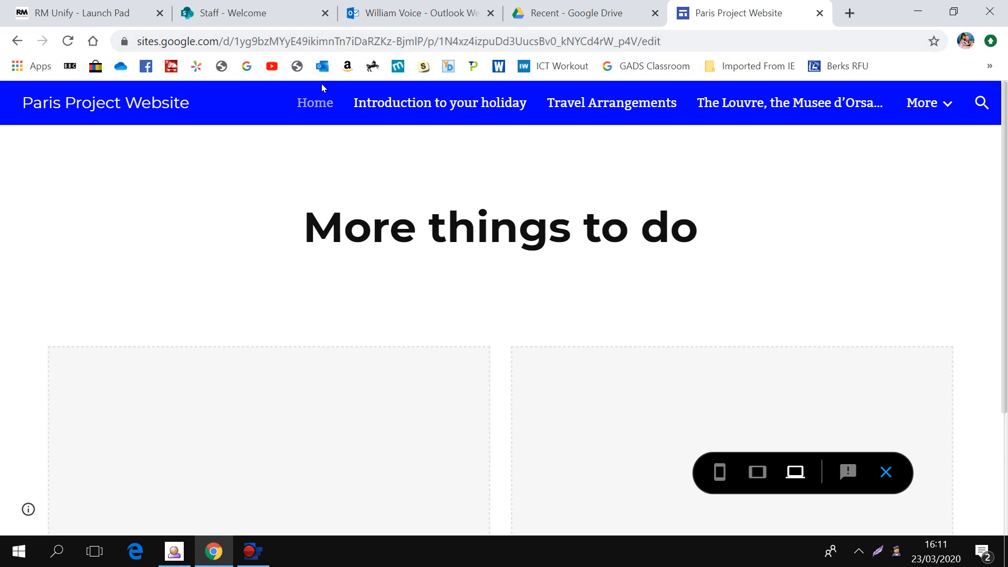
Step: Preview the site at tablet and phone sizes, view the Eiffel Tower, Notre Dame and Arc de Triomphe page on the phone, and exit preview
click(758, 473)
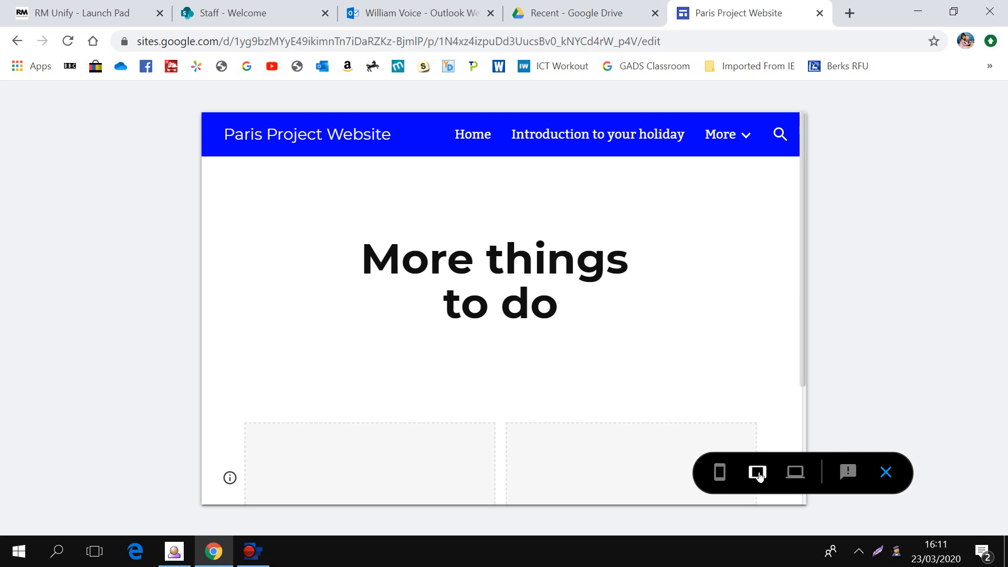
click(720, 472)
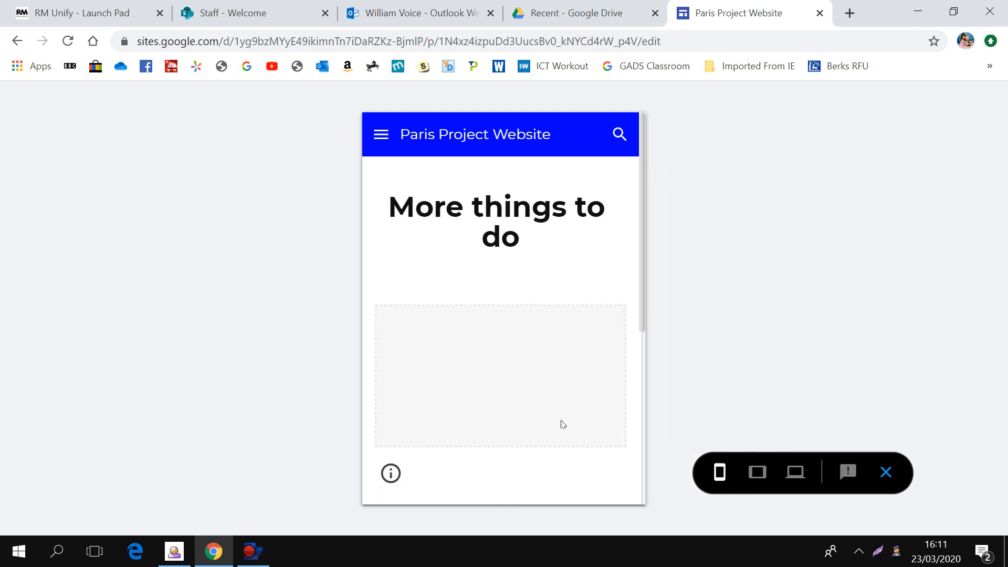
click(382, 134)
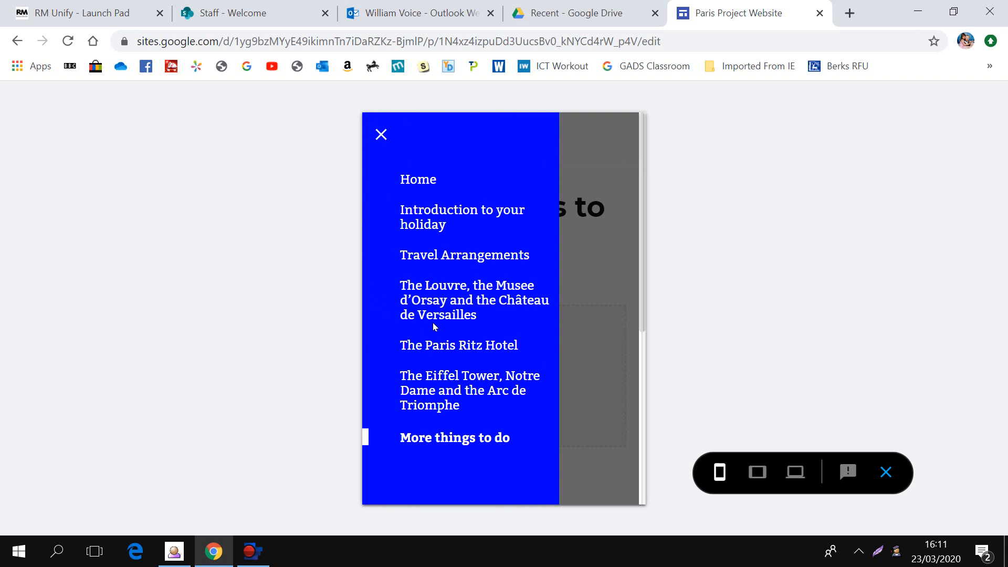
click(436, 392)
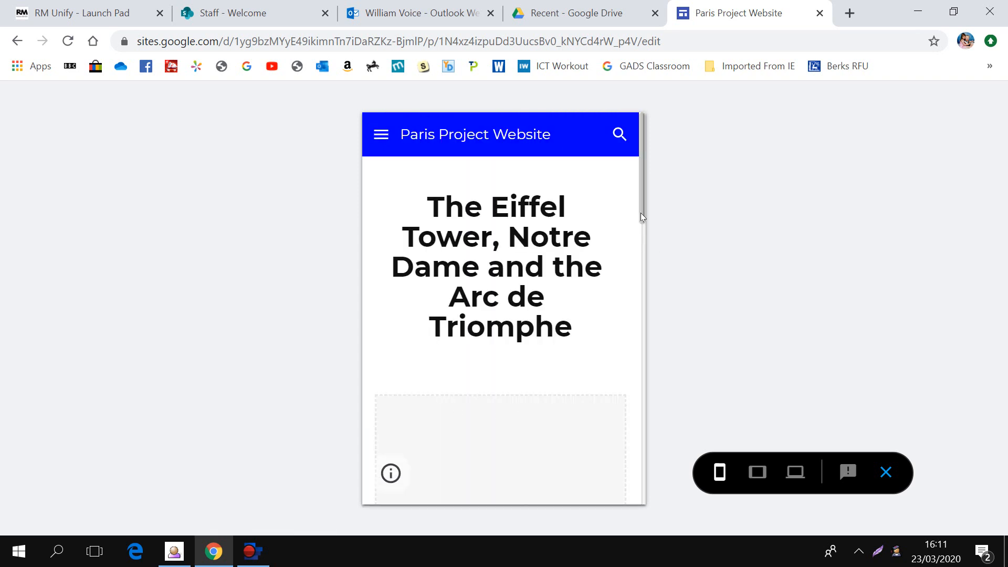
drag(640, 209, 635, 231)
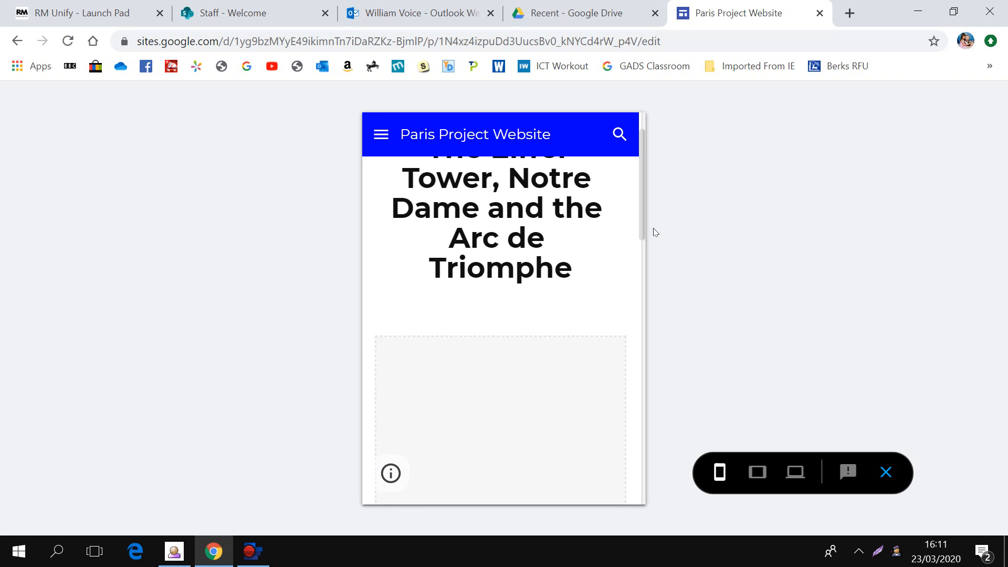
click(893, 474)
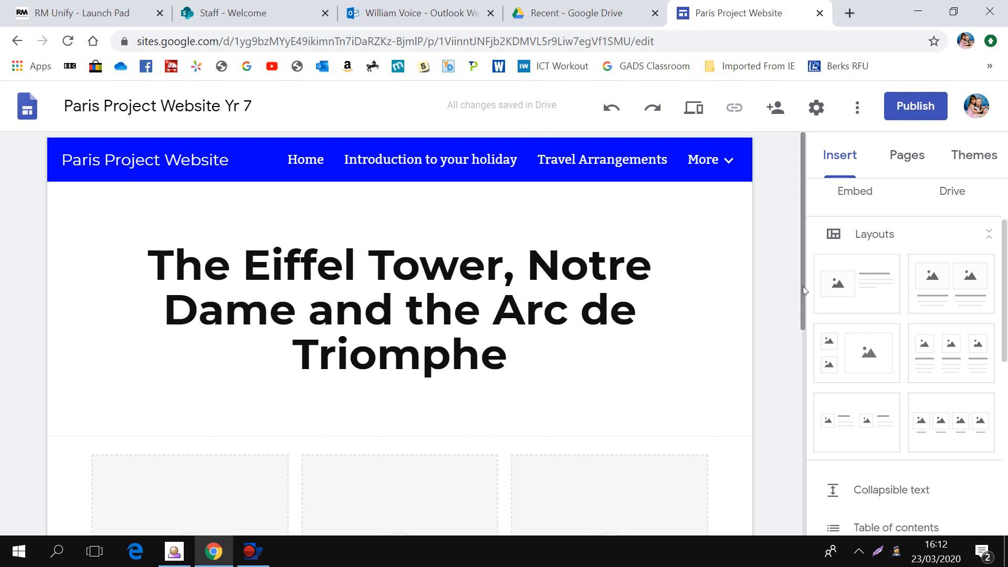
mouse_move(802, 286)
mouse_down()
mouse_move(804, 326)
mouse_move(803, 301)
mouse_up()
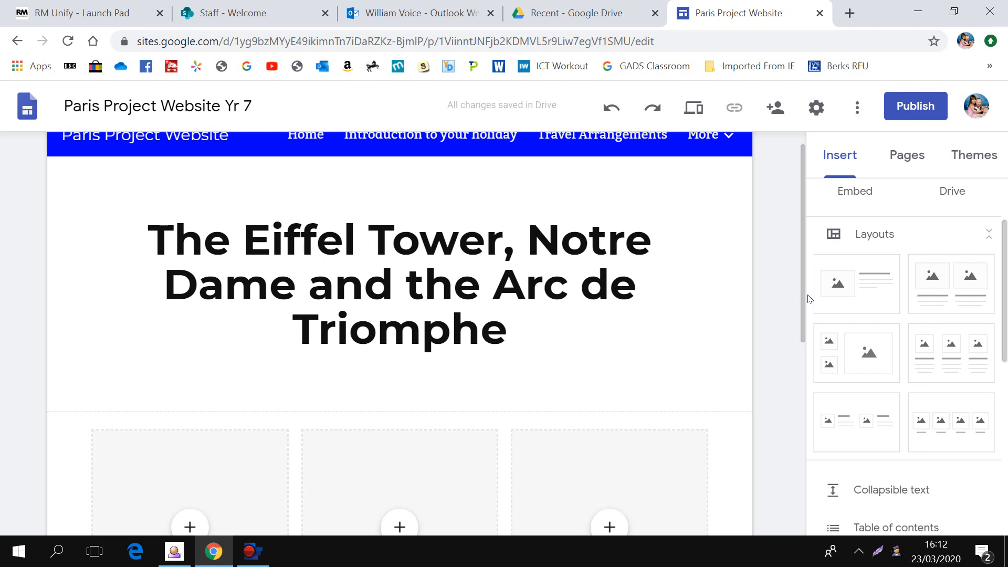
scroll(800, 262, up, 1)
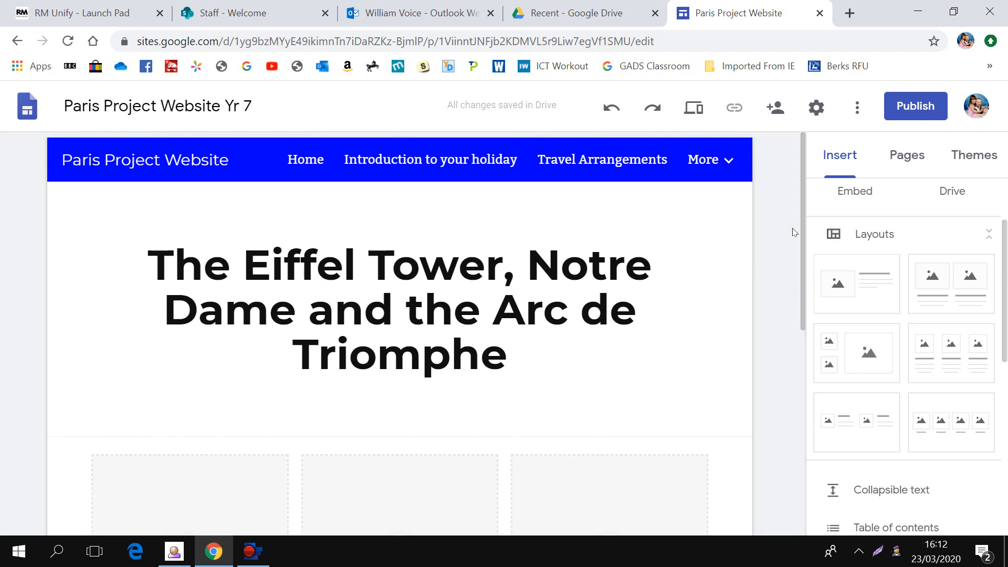